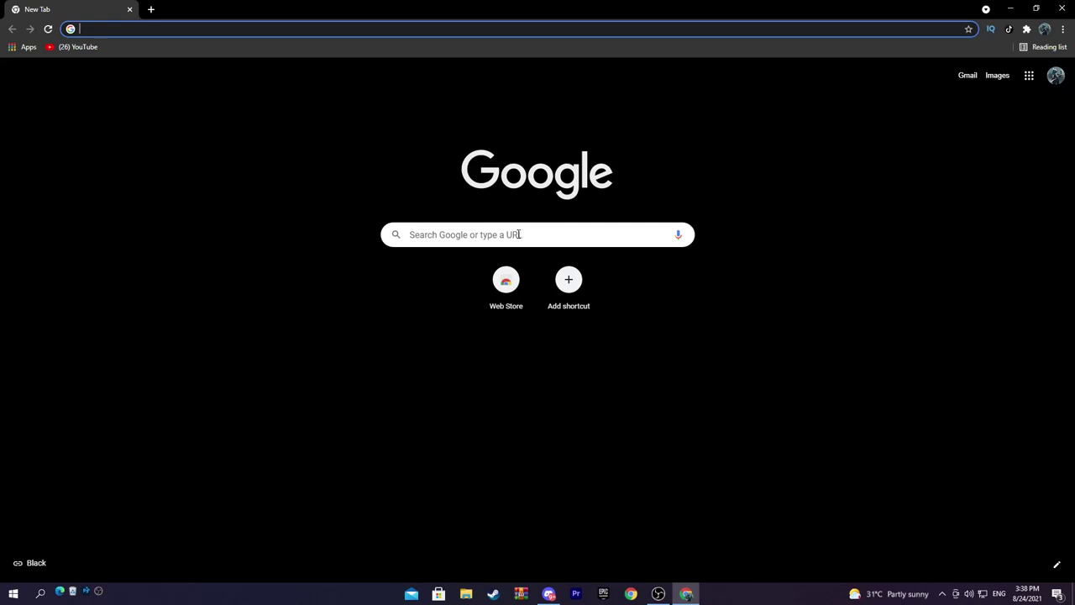
Step: Go to medal.tv, download the Medal installer and run it
click(516, 234)
text(medal.)
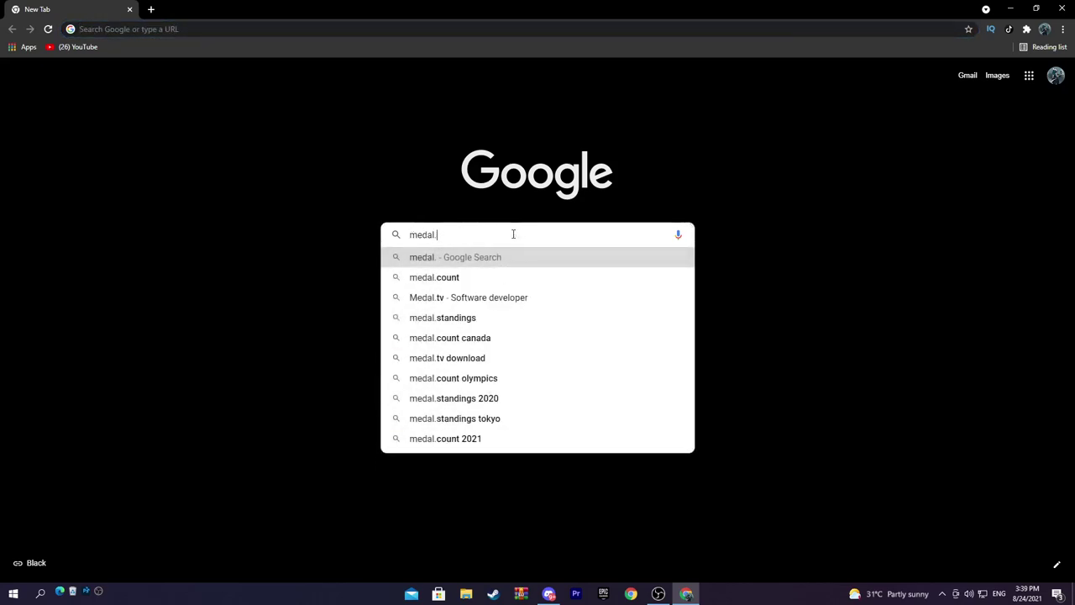
text(tv)
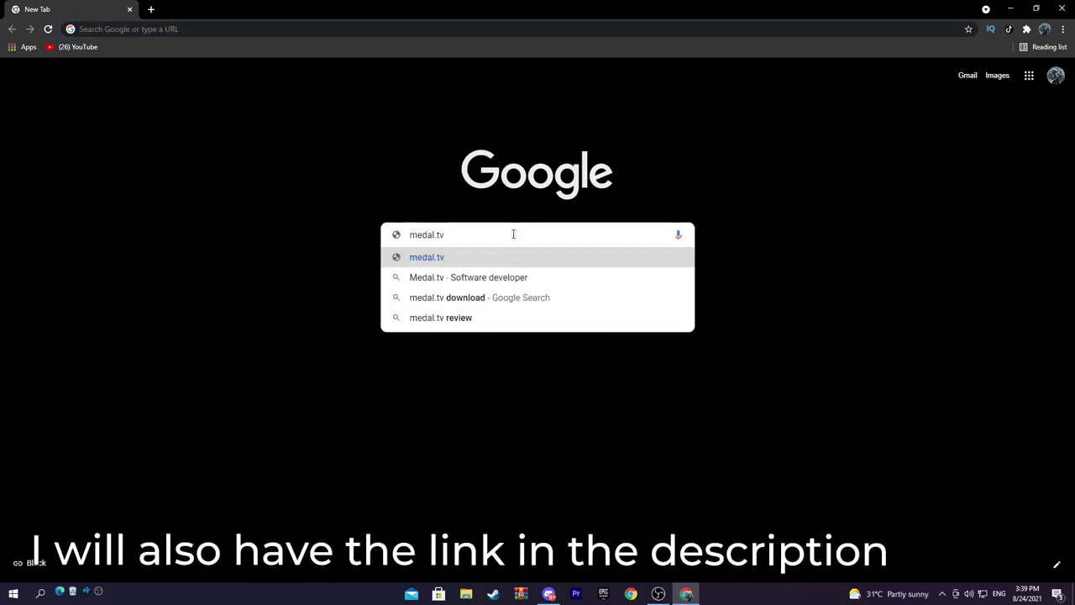
key(Return)
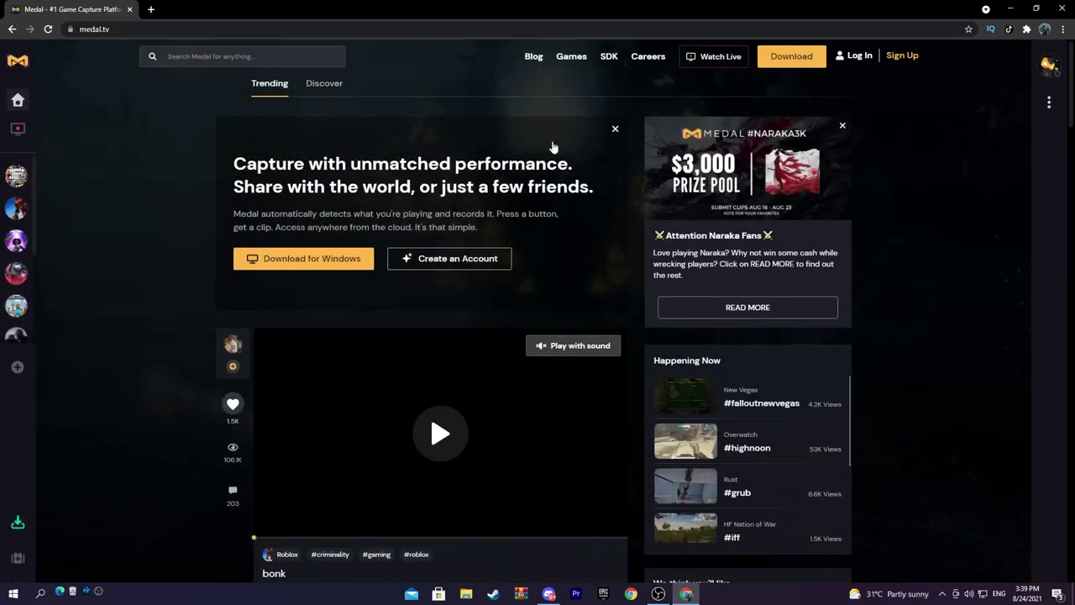
click(792, 62)
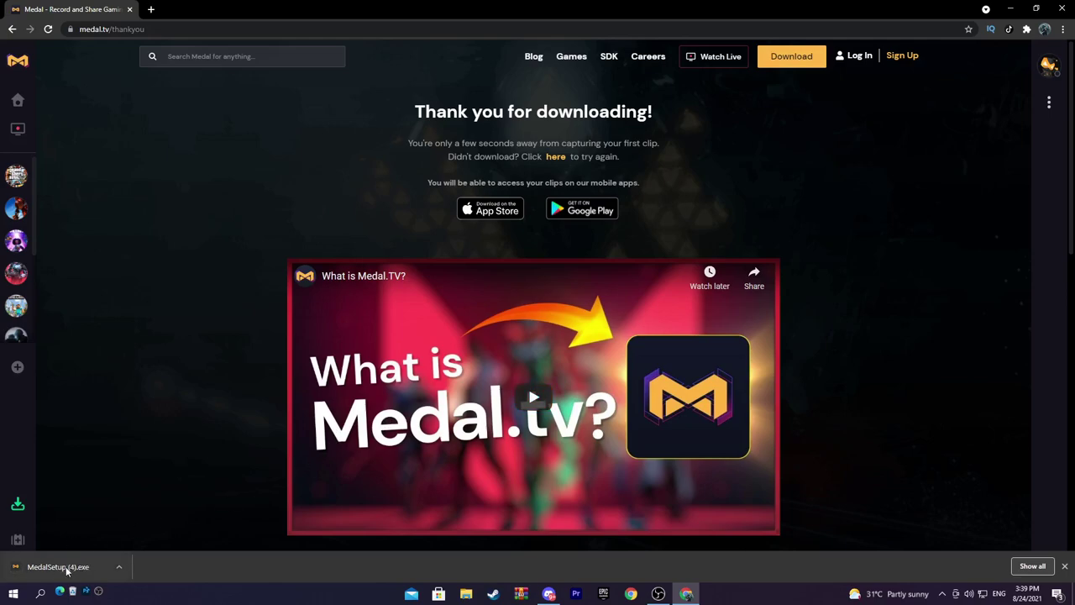
click(74, 569)
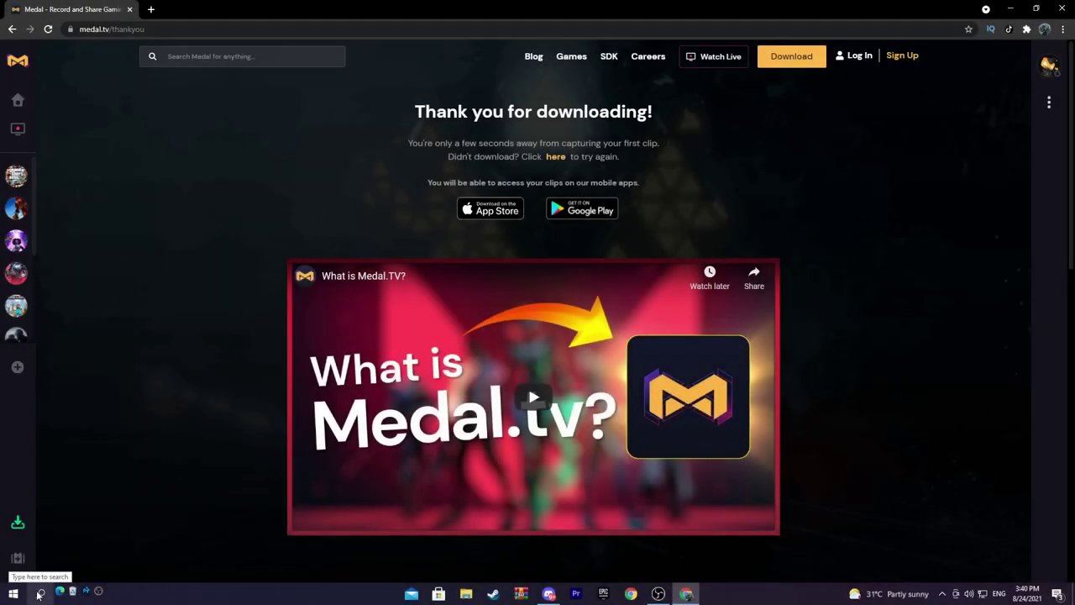
Step: Launch the Medal desktop app through a Windows search for "medal" and open its recorder settings
click(39, 594)
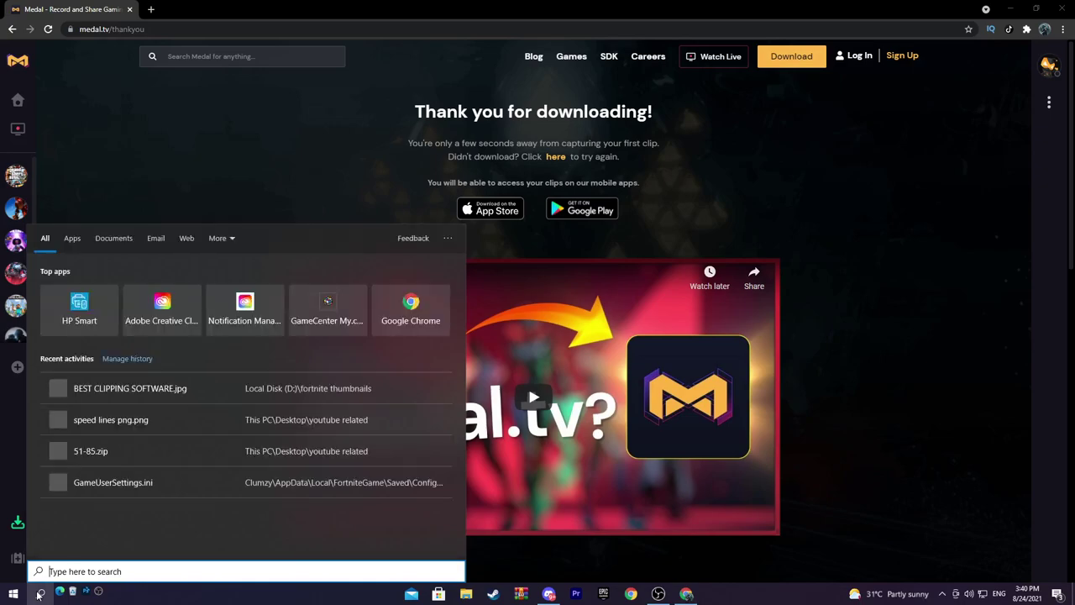
text(medal)
key(Return)
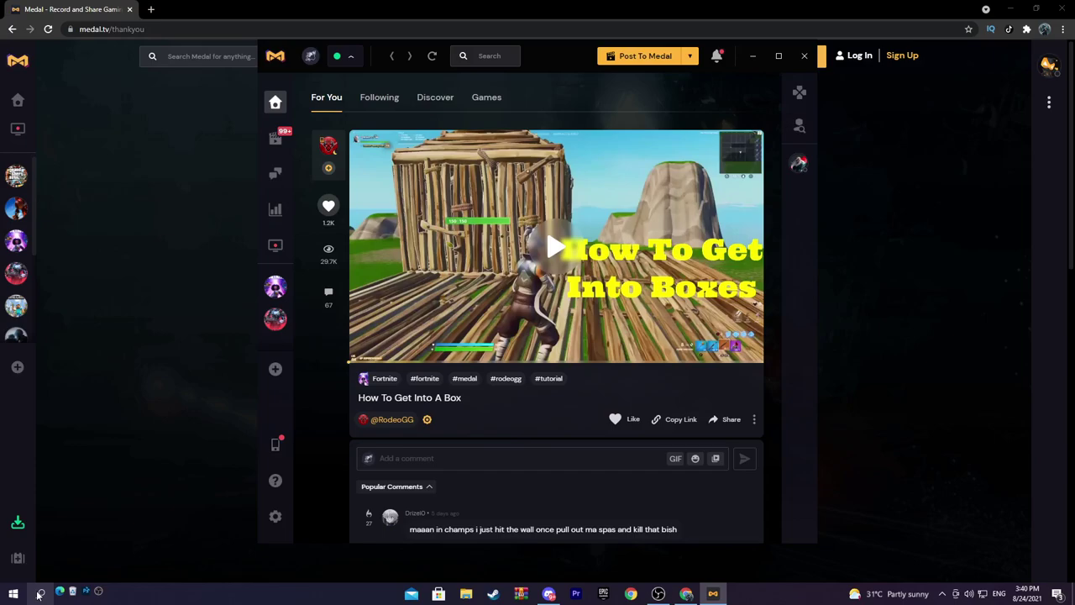
click(276, 518)
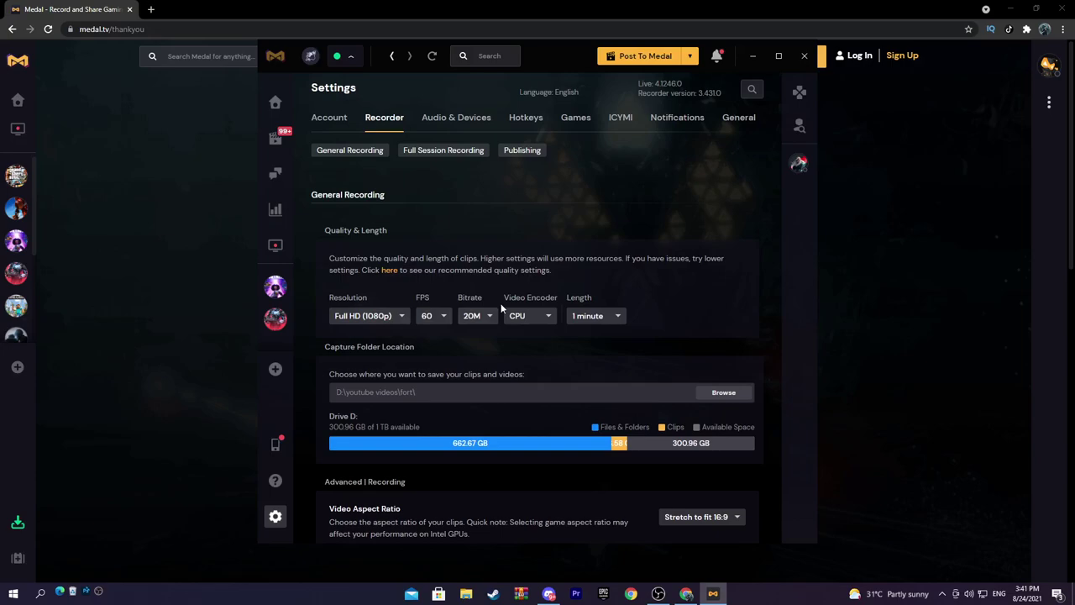
Step: Set the clip resolution to High
scroll(367, 252, down, 1)
click(370, 261)
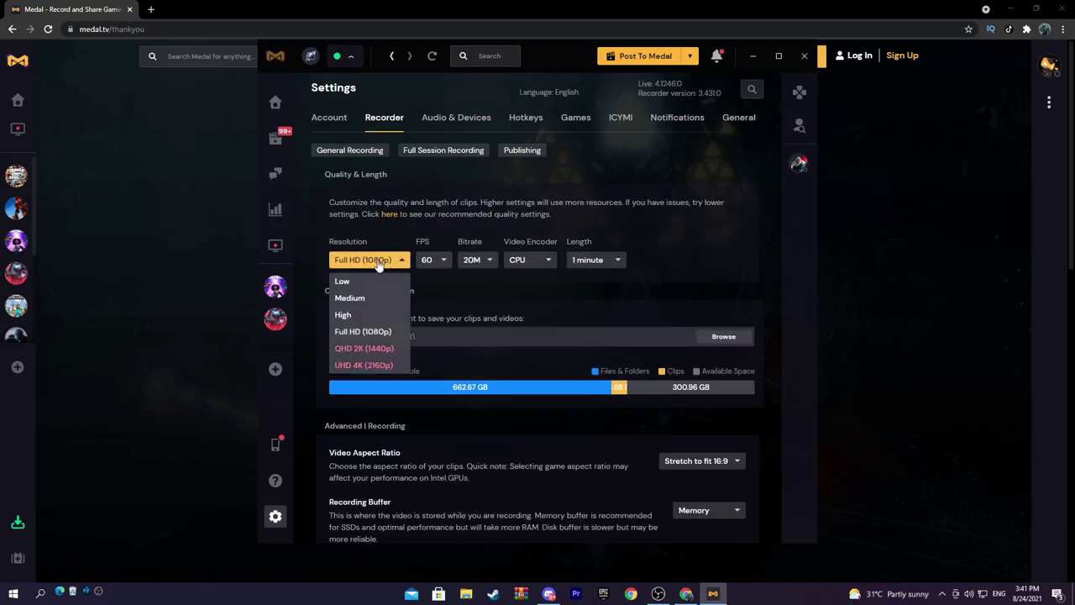
click(353, 315)
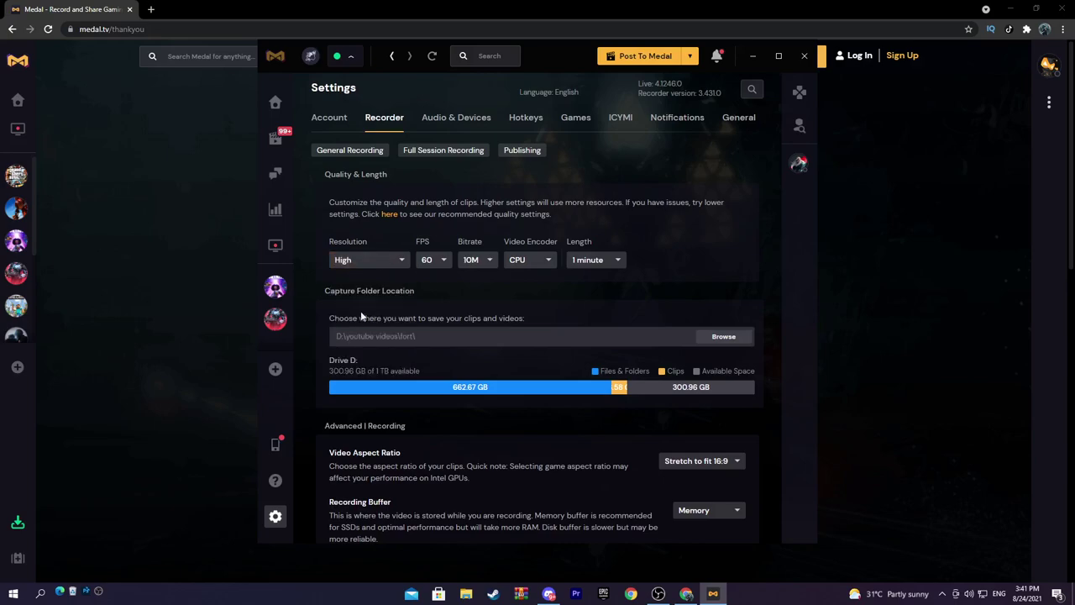
Step: Set the clip resolution to Full HD (1080p) and the frame rate to 60 FPS
click(358, 261)
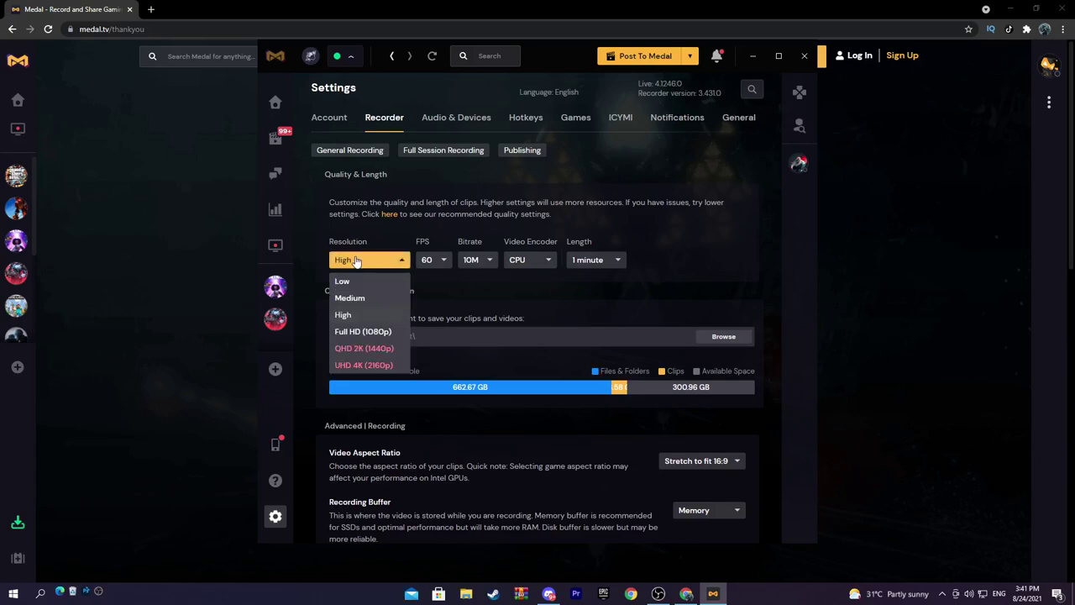
click(353, 332)
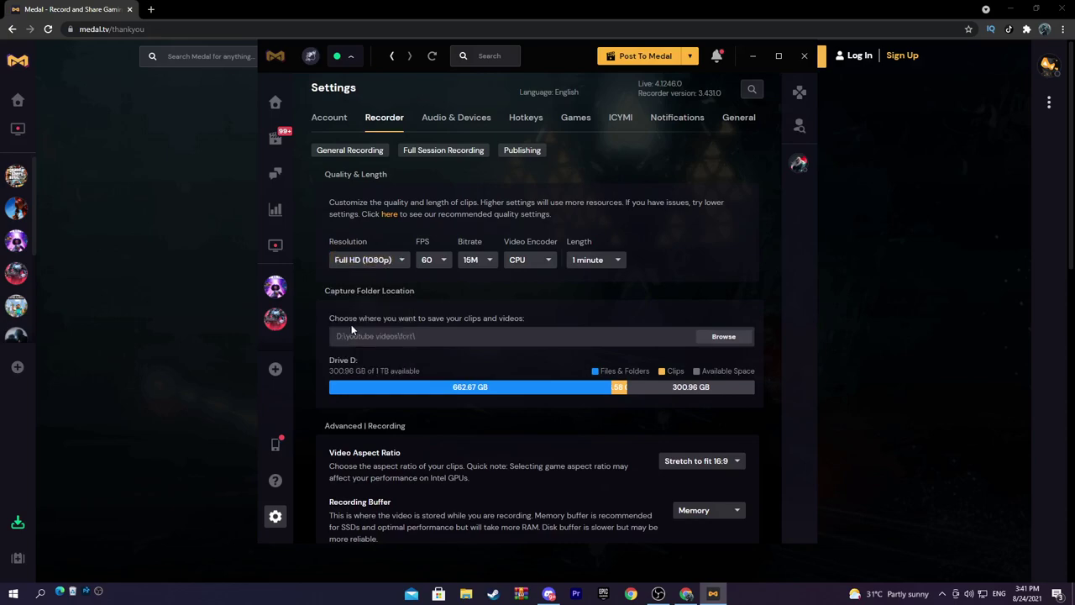
click(440, 265)
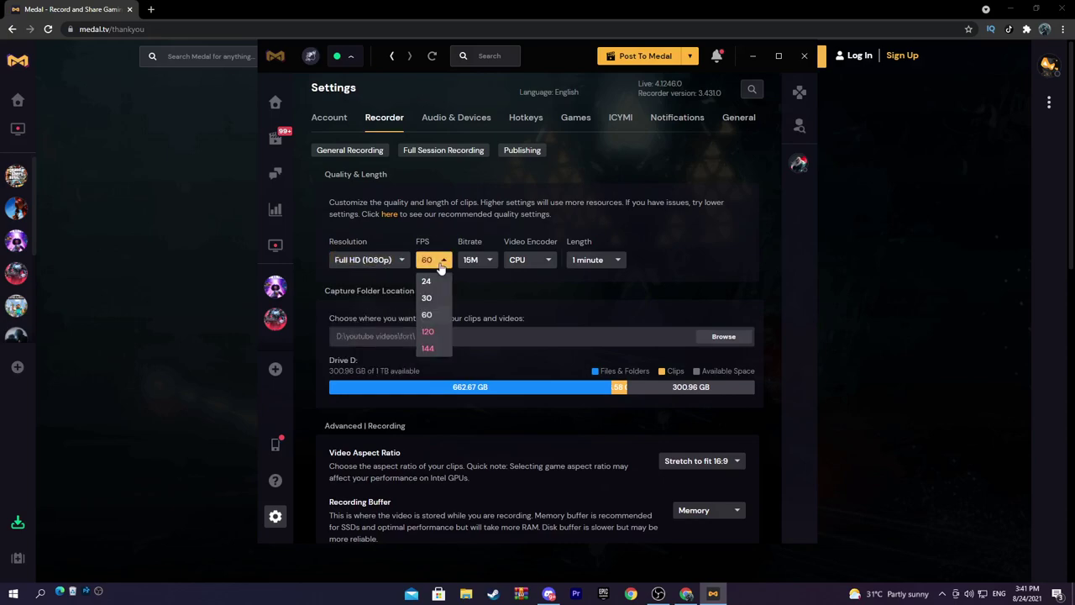
click(430, 315)
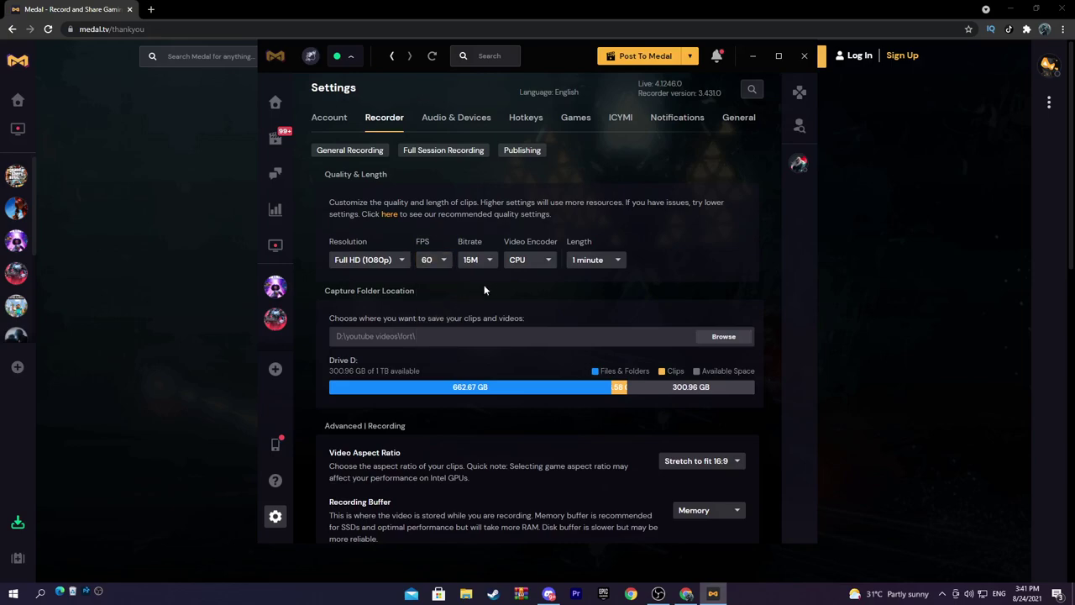
Step: Set the recording bitrate to 20M for the Full HD clips
click(480, 261)
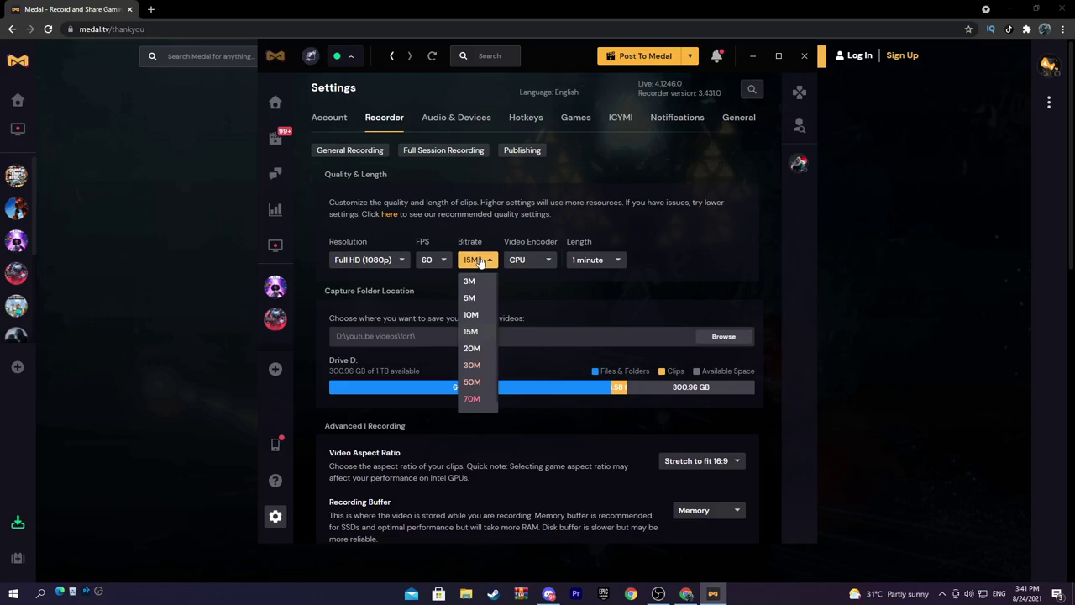
click(480, 262)
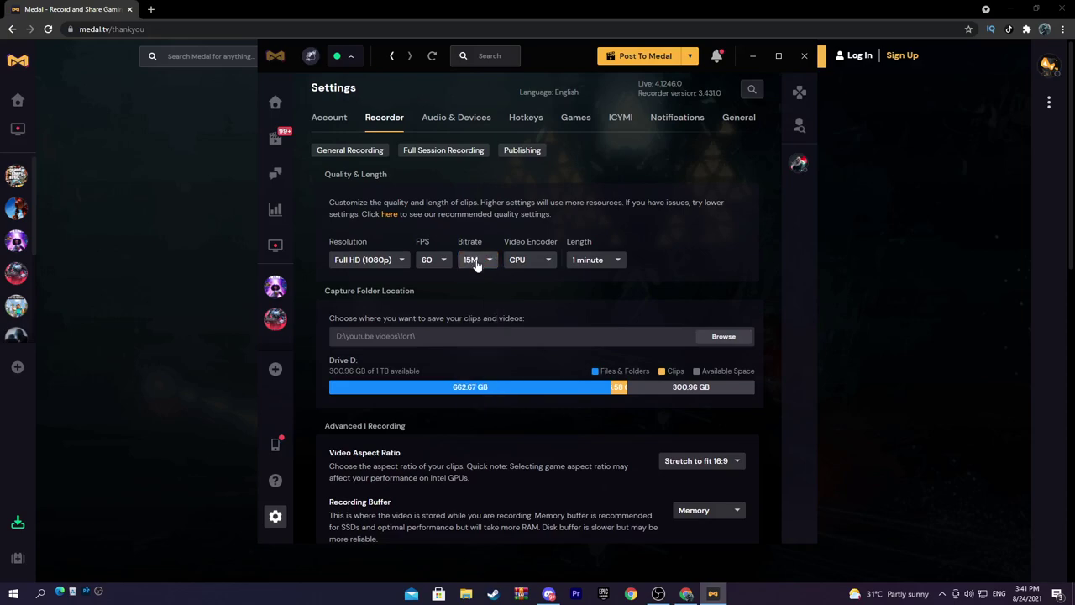
click(478, 262)
click(477, 262)
click(367, 265)
click(378, 262)
click(471, 262)
click(473, 351)
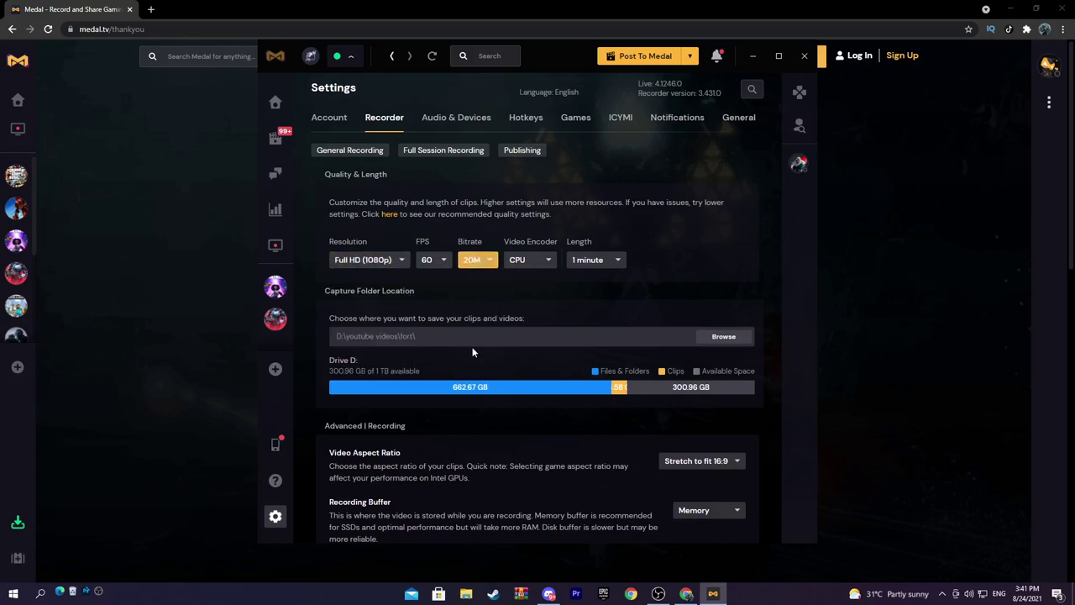
Step: Review the available options for bitrate, resolution, video encoder and clip length
click(479, 260)
click(384, 262)
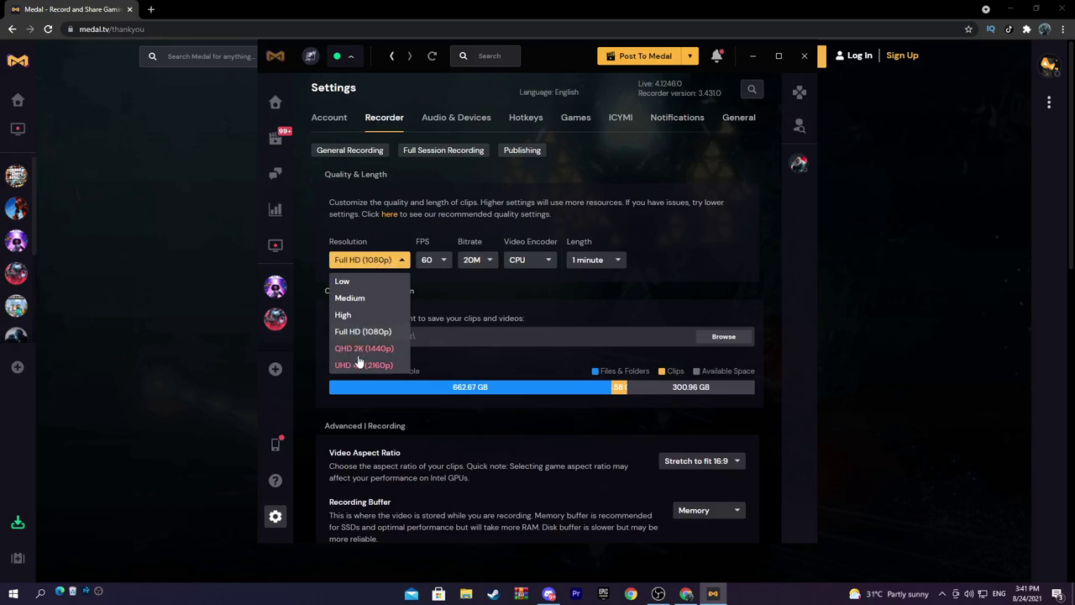
click(474, 260)
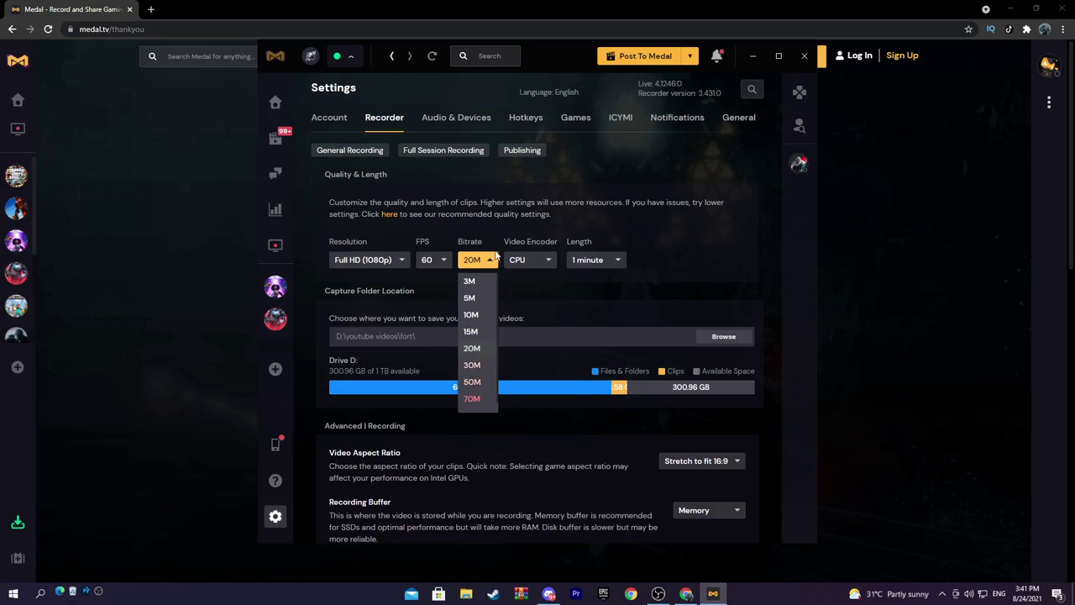
click(474, 260)
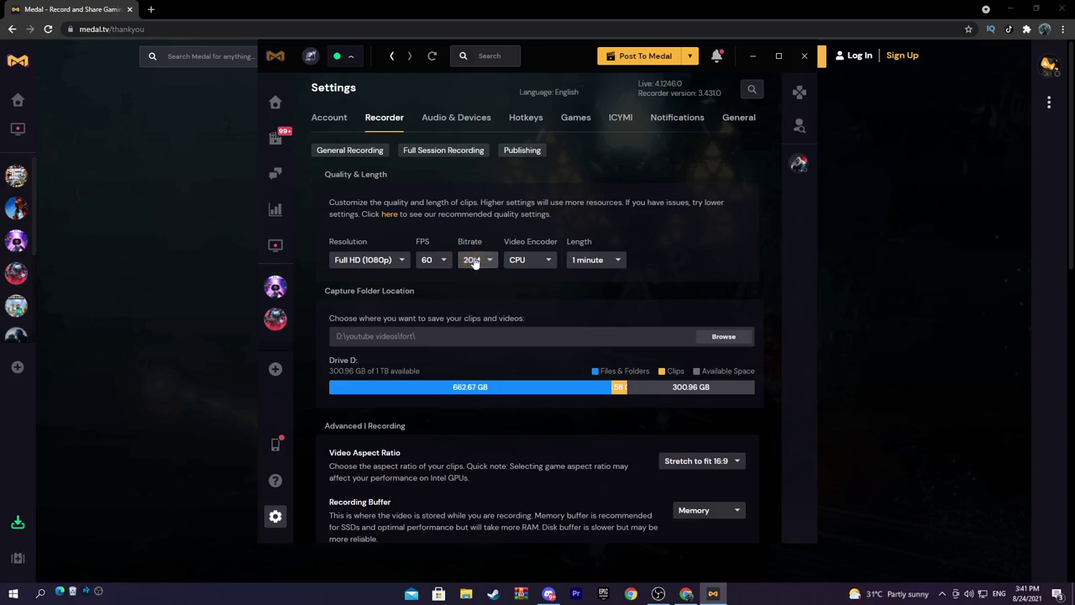
click(538, 260)
click(539, 263)
click(530, 264)
click(535, 266)
click(588, 261)
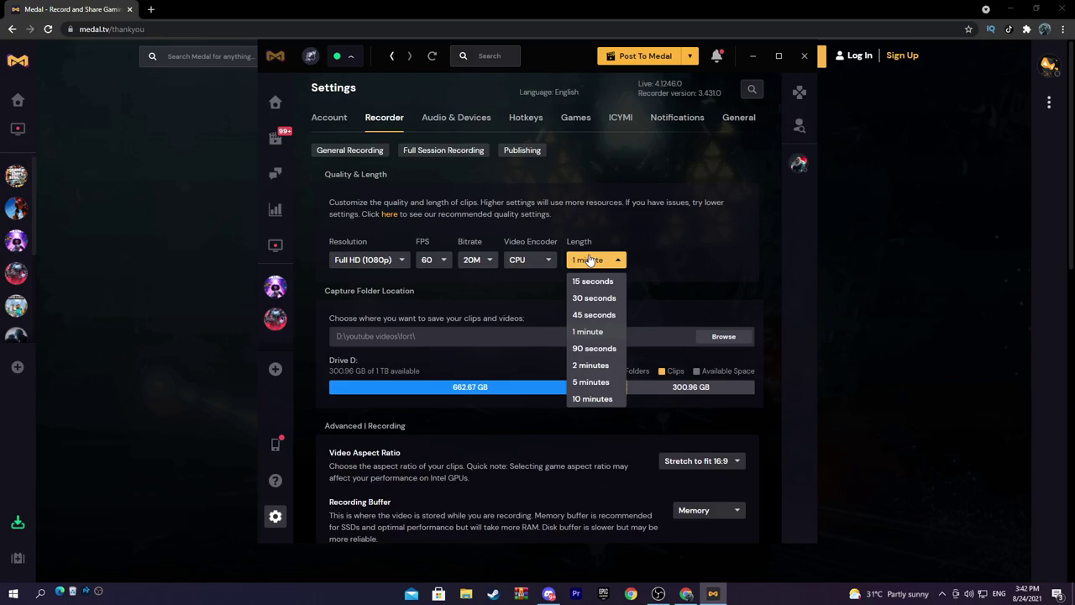
click(591, 261)
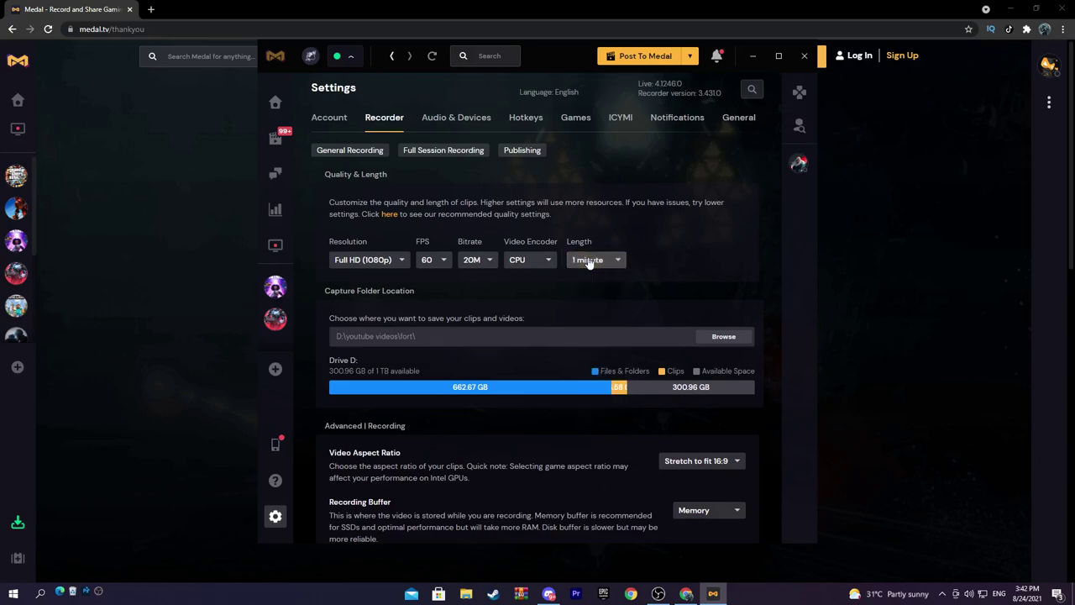
Step: Try clip lengths of 90 seconds and 30 seconds
click(591, 261)
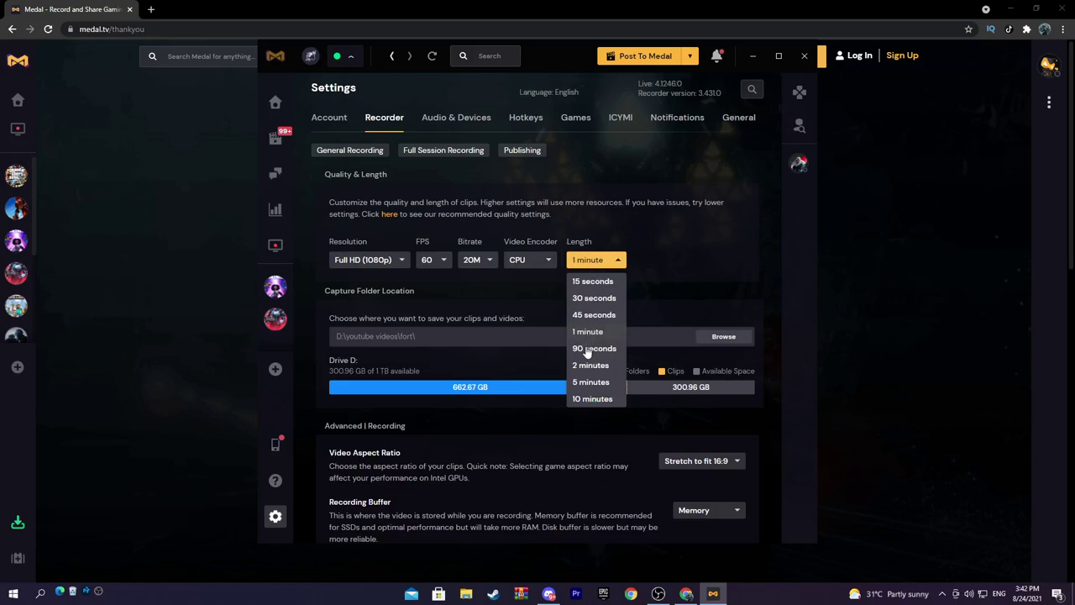
click(588, 347)
click(598, 260)
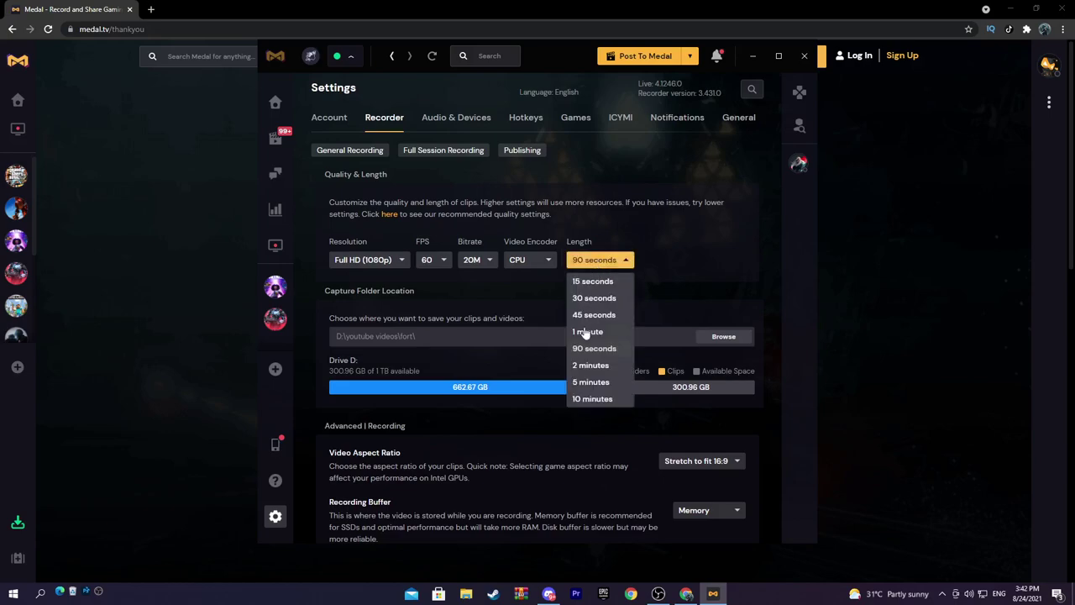
click(600, 262)
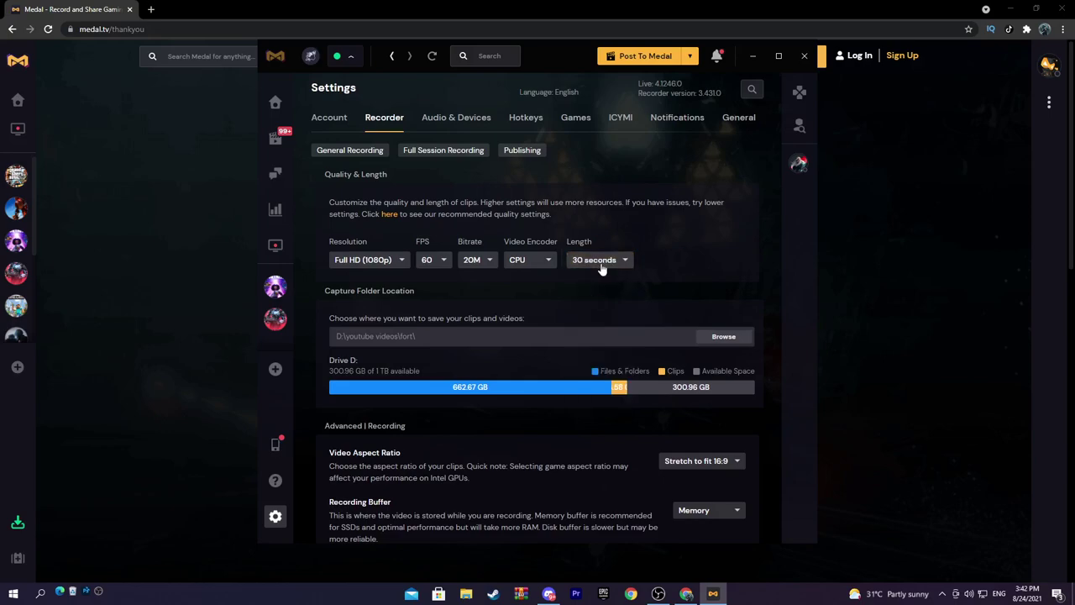
Step: Set the clip length to 1 minute
click(602, 264)
click(590, 332)
Step: Review the capture folder location and the advanced recording options for video aspect ratio and recording buffer
scroll(655, 286, down, 1)
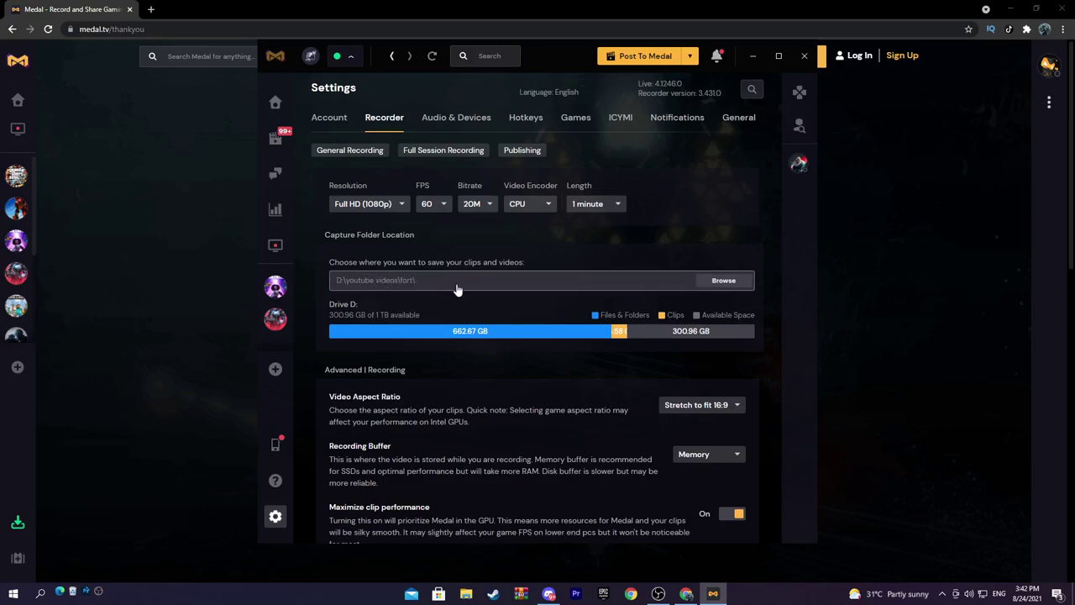
scroll(458, 298, down, 2)
scroll(459, 306, down, 1)
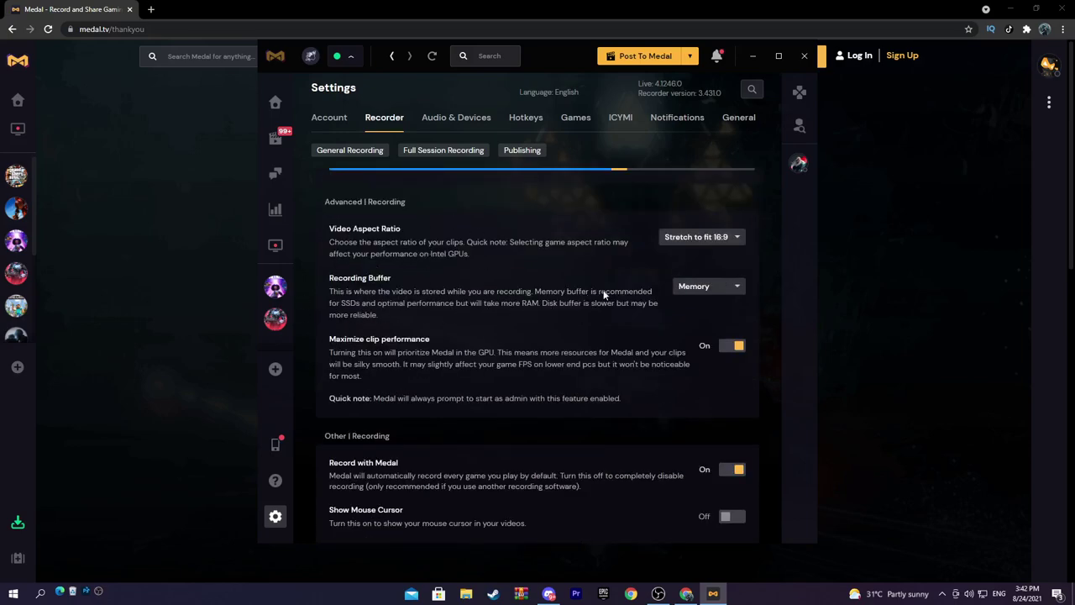
click(697, 237)
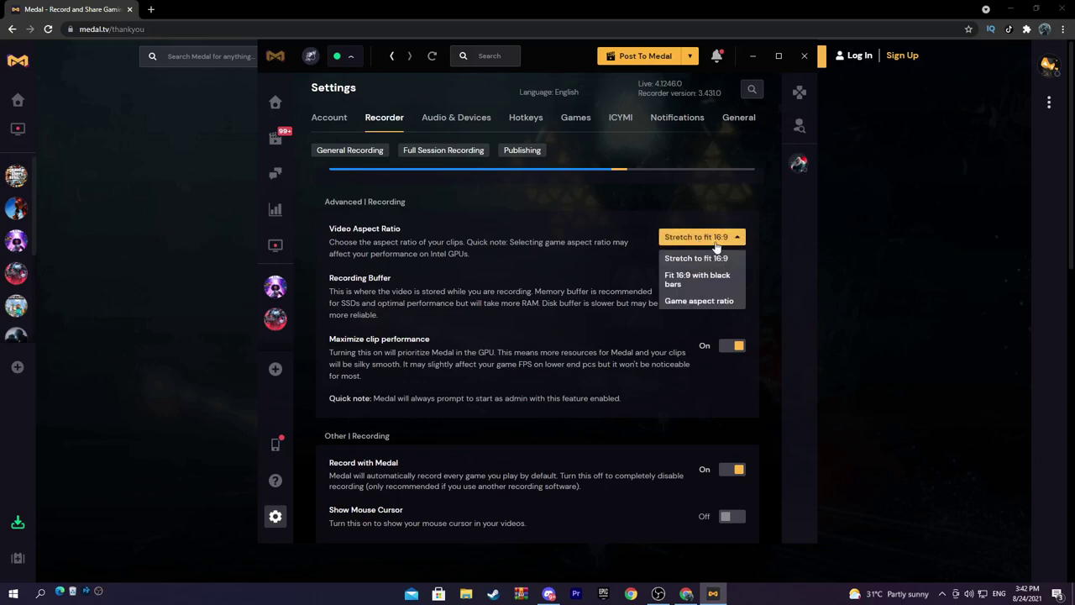
click(716, 241)
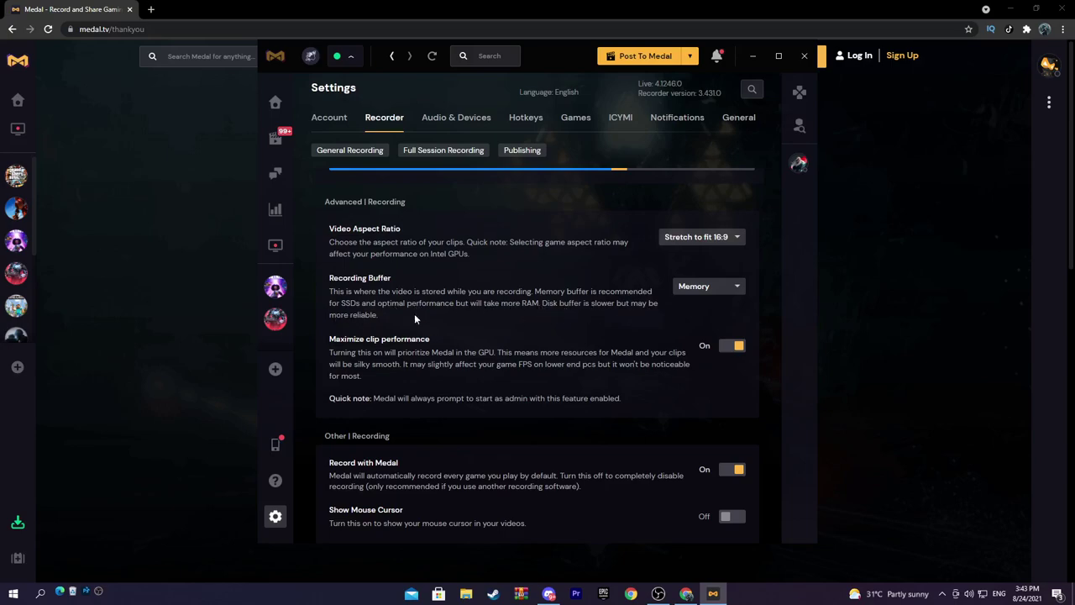
click(723, 287)
click(689, 293)
Step: Examine the remaining recorder settings, covering alerts, full session recording, advanced window capture, publishing and watermarks
scroll(682, 370, down, 3)
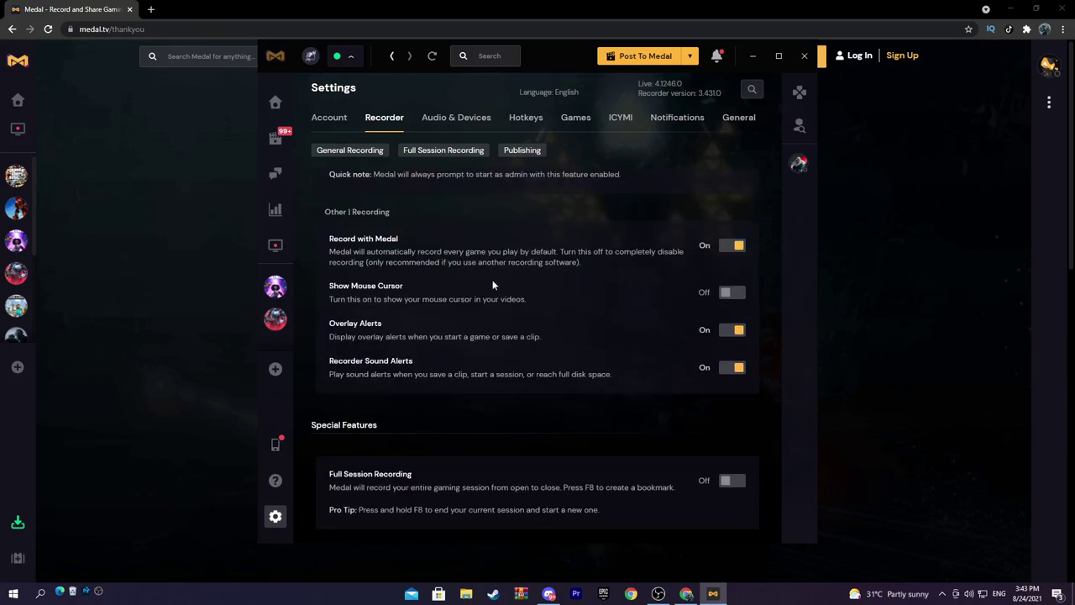
scroll(493, 286, down, 1)
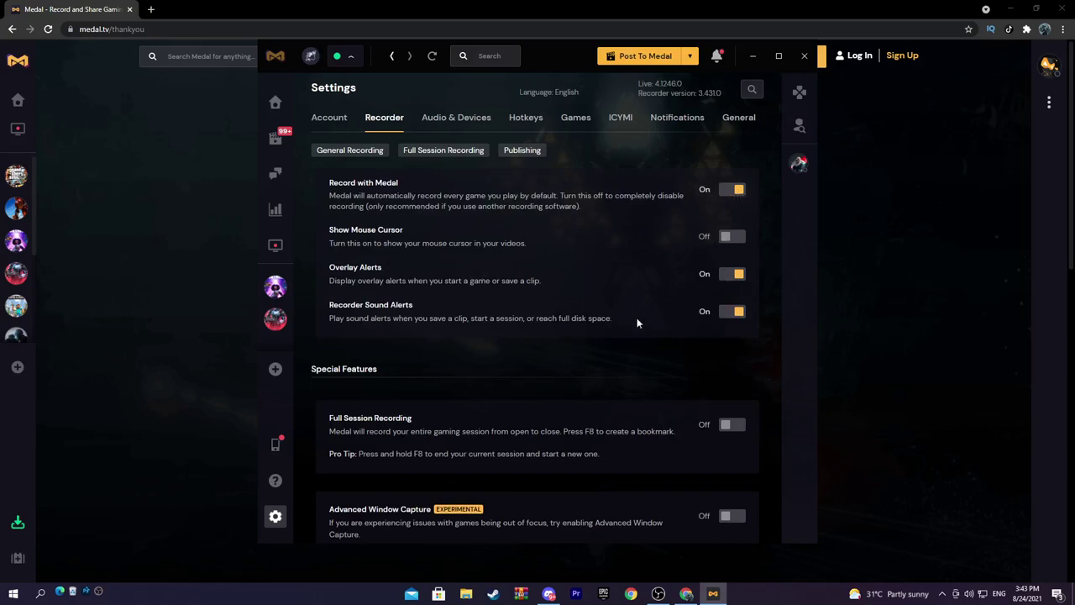
scroll(527, 295, down, 3)
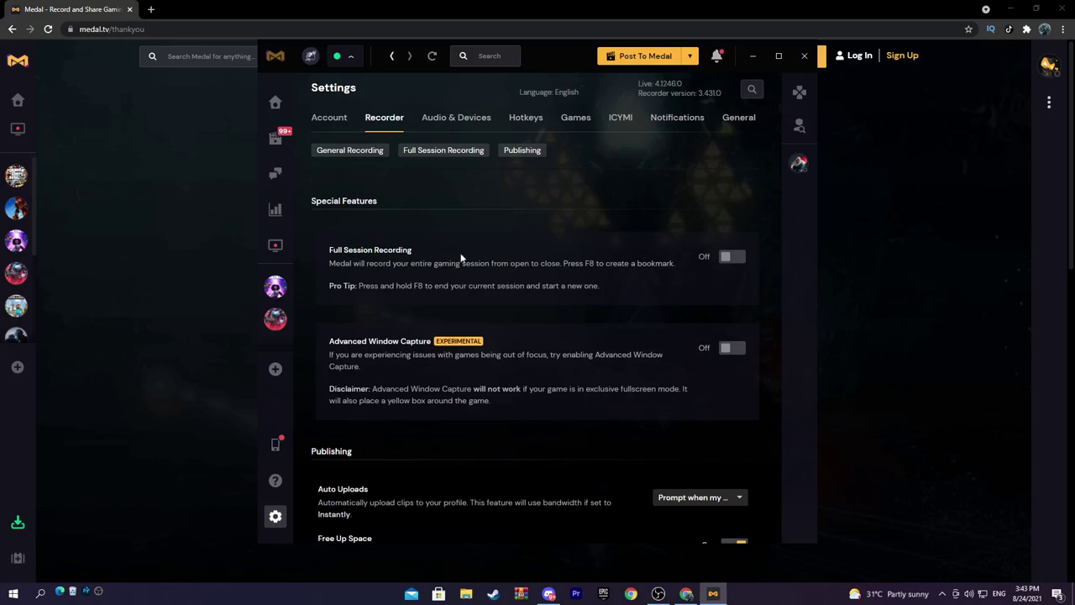
scroll(446, 235, down, 1)
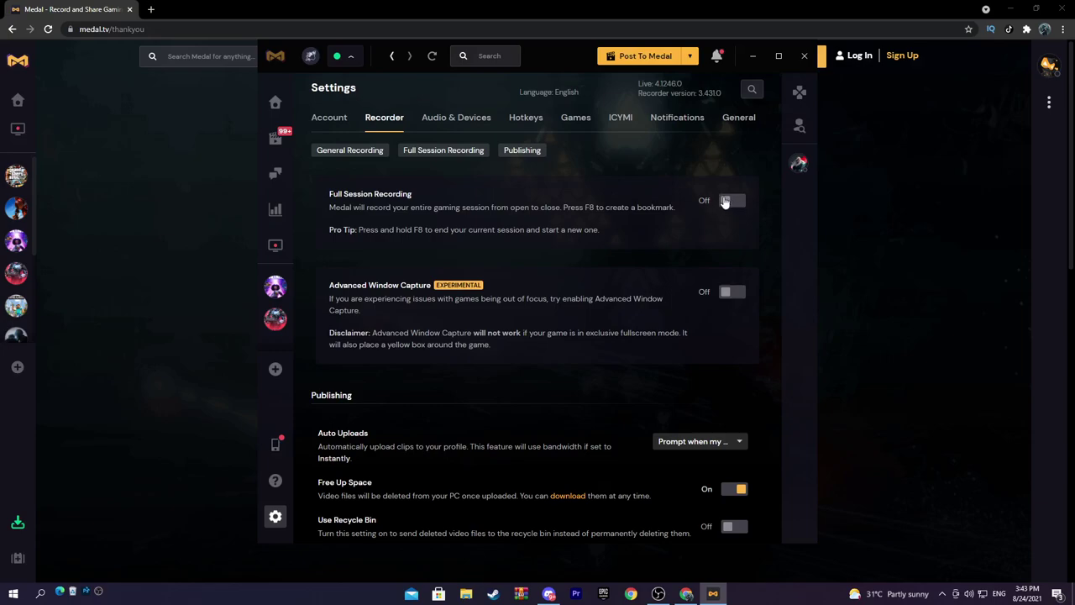
scroll(604, 246, down, 1)
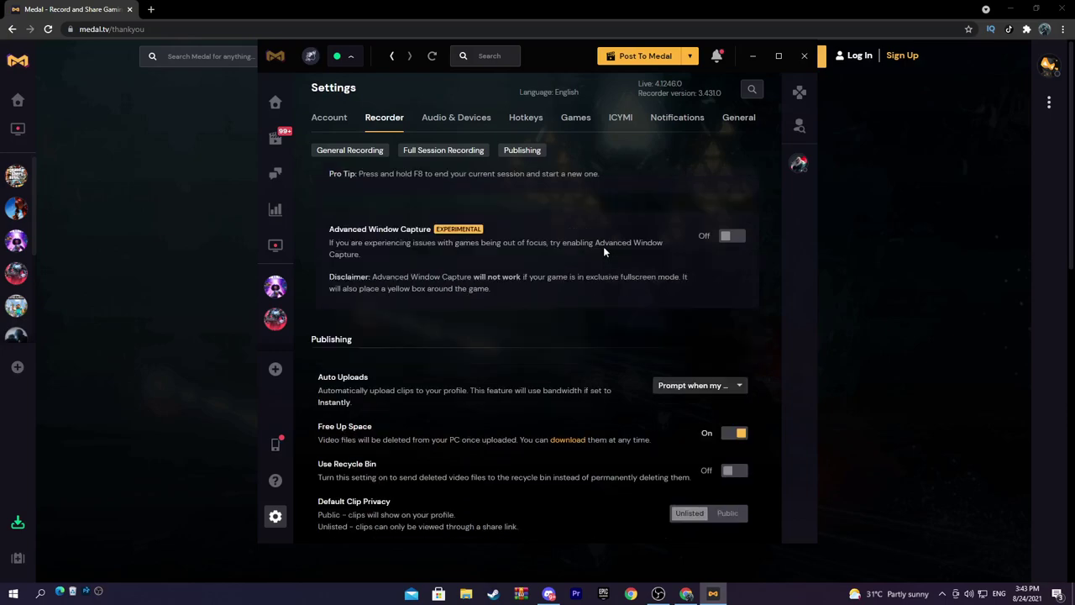
scroll(604, 246, down, 2)
scroll(467, 256, down, 1)
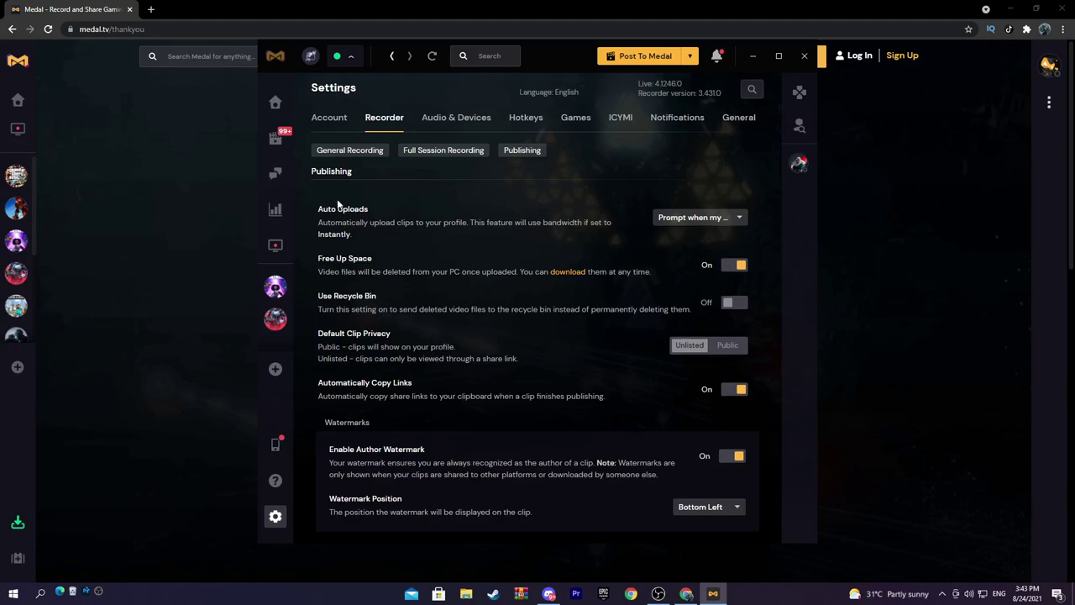
Step: Look through the recorder settings again, from general recording down to the publishing and watermark options
click(276, 106)
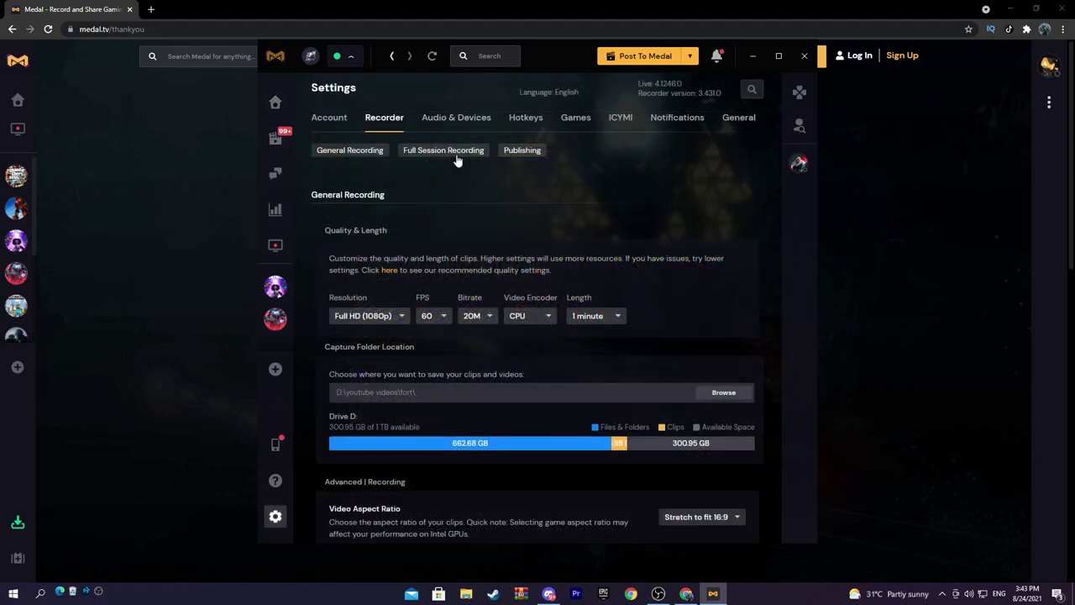
scroll(537, 202, down, 10)
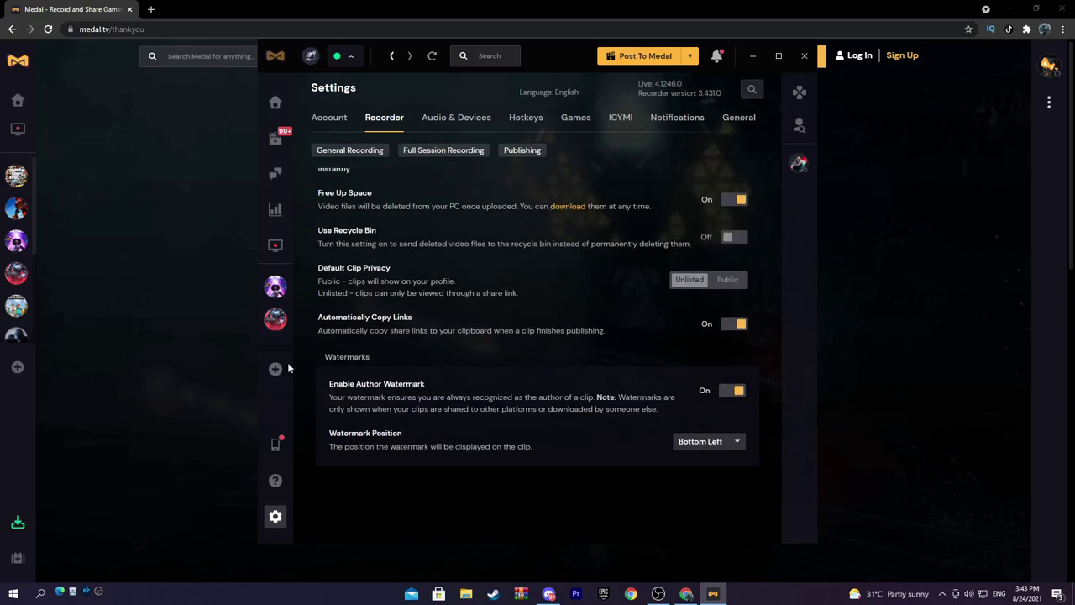
Step: Review the Audio & Devices settings for microphone input, audio sources, Game Audio Only and camera overlay, and open the Hotkeys settings
click(464, 122)
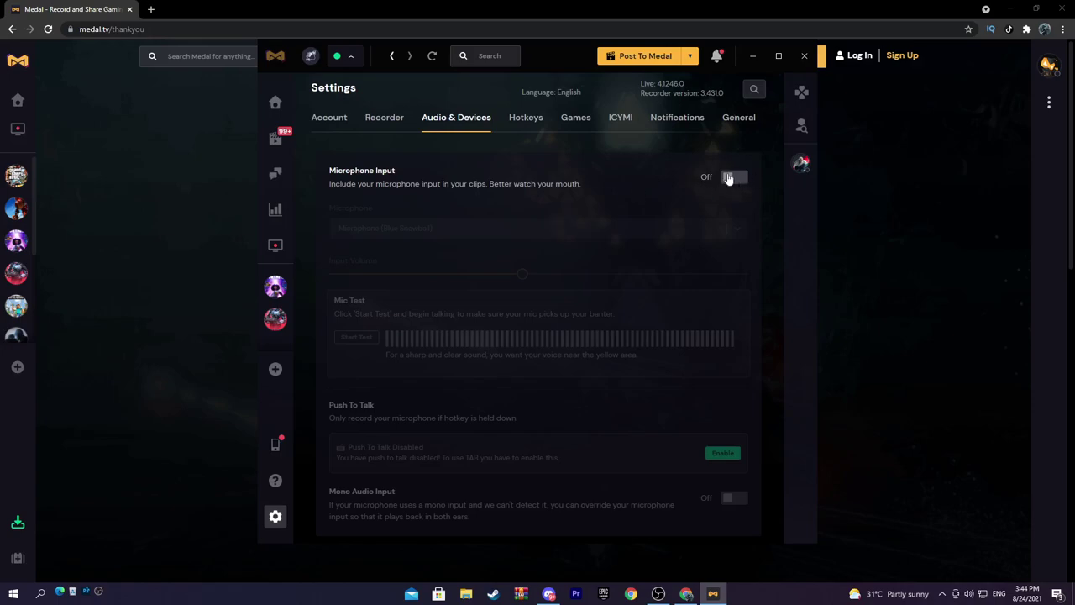
scroll(614, 196, down, 4)
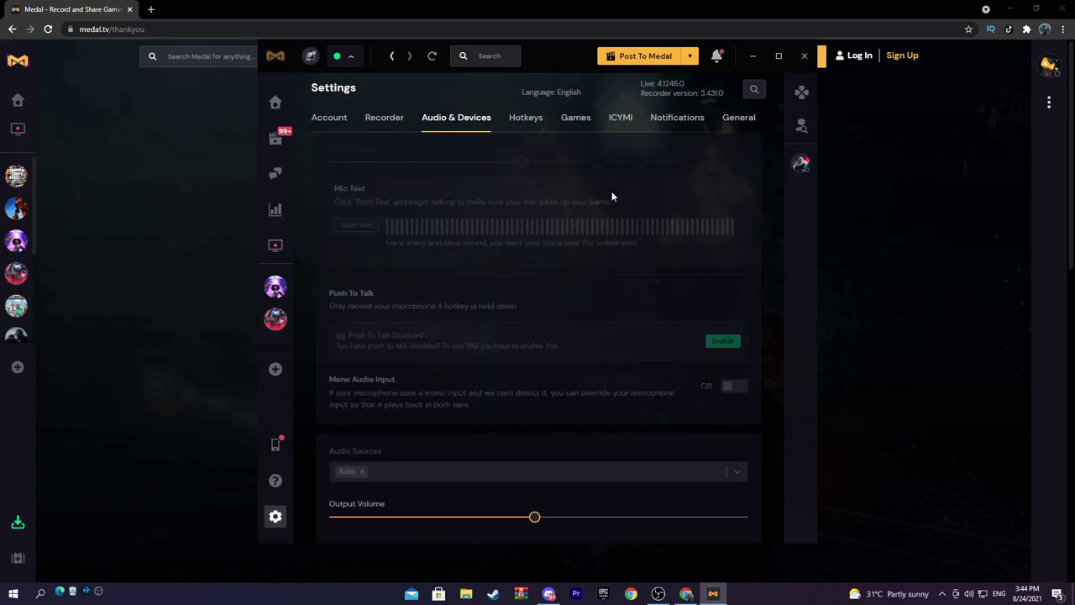
scroll(605, 199, down, 1)
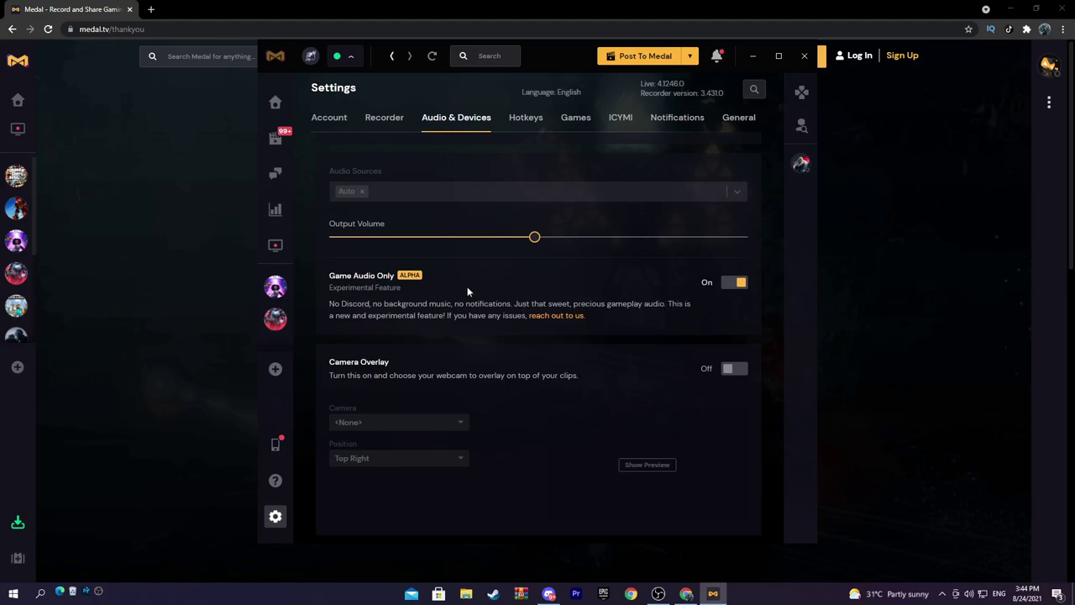
scroll(454, 309, up, 2)
scroll(449, 316, up, 3)
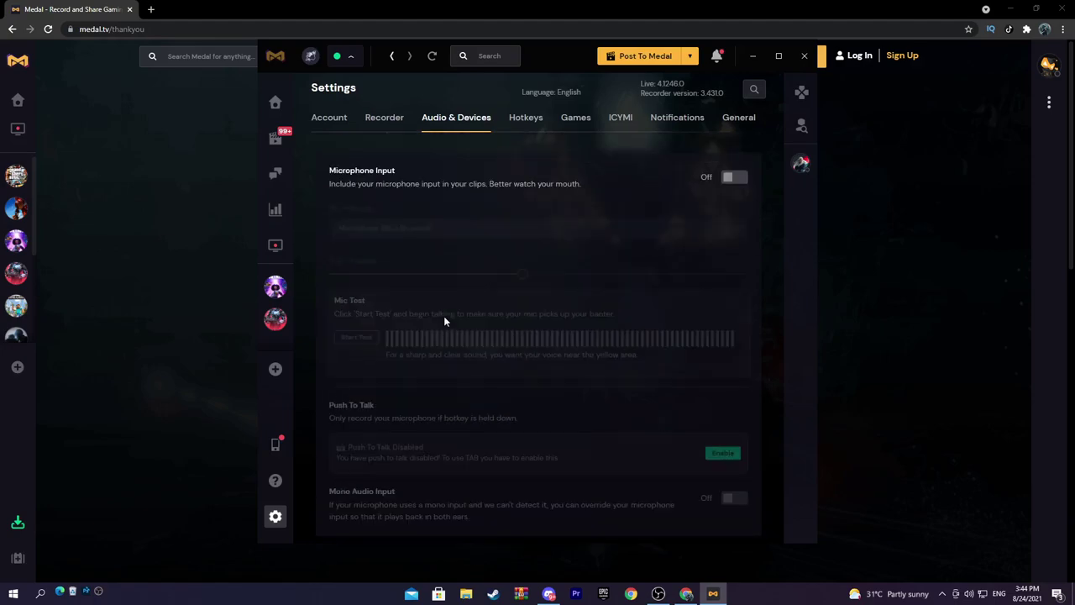
click(527, 122)
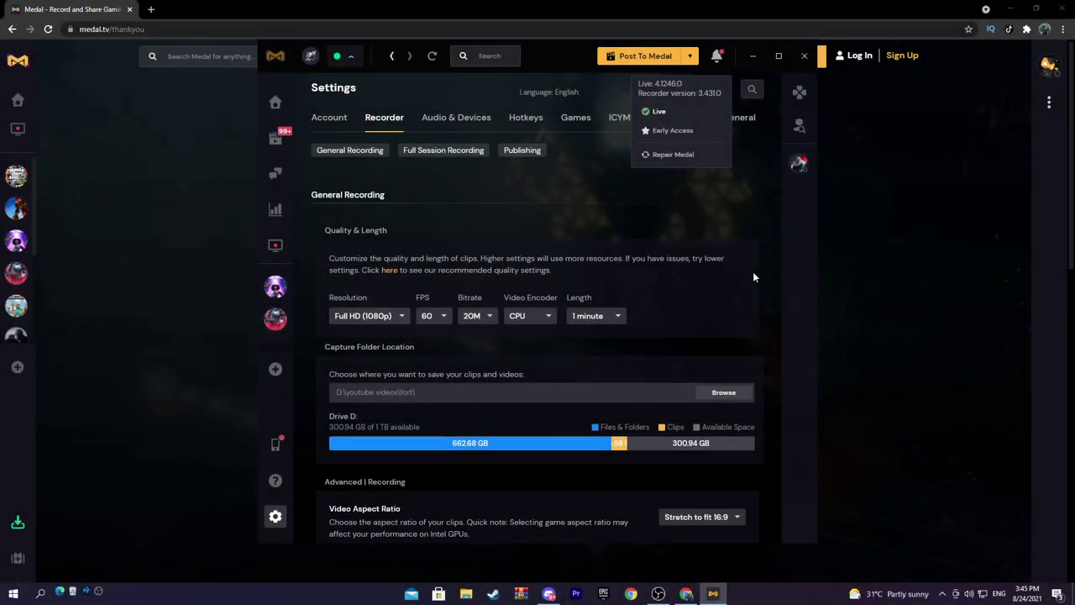
Step: Recheck the recorder's quality and length settings, capture folder location and advanced recording options
scroll(753, 271, down, 2)
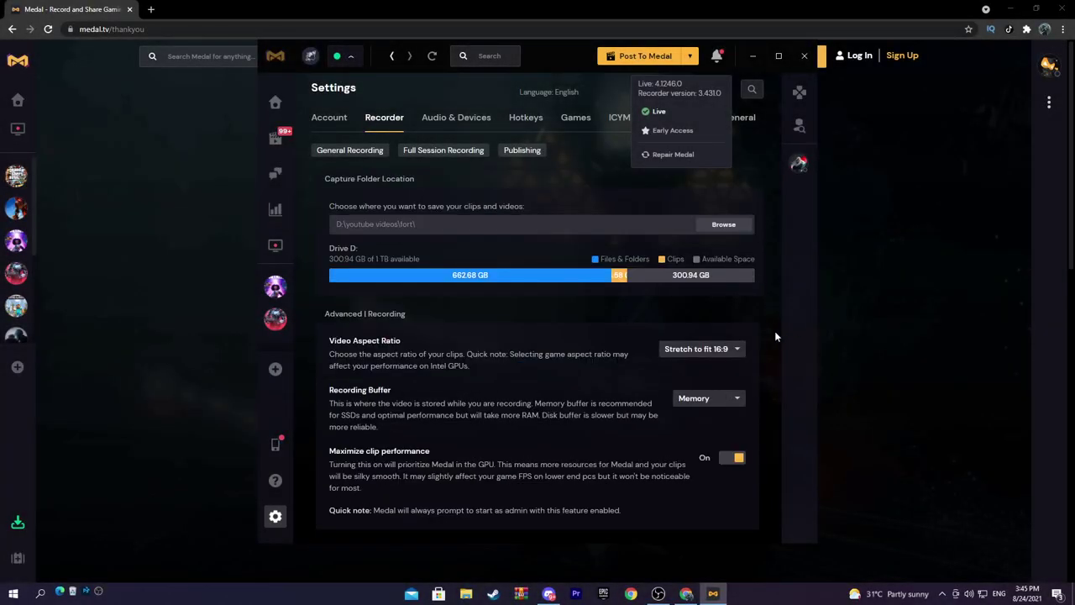
scroll(775, 331, down, 4)
scroll(752, 317, up, 5)
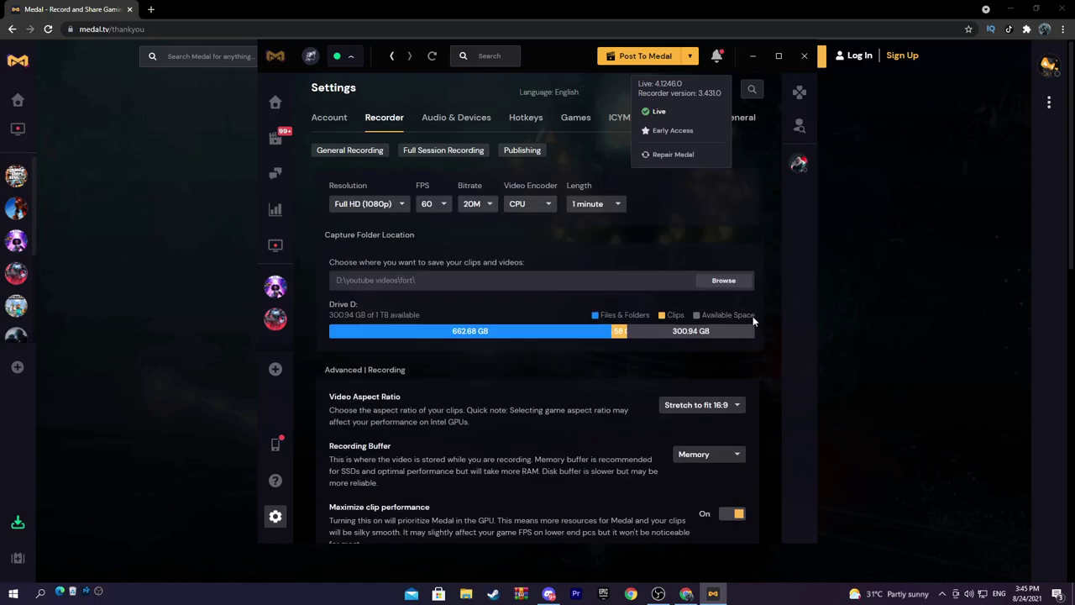